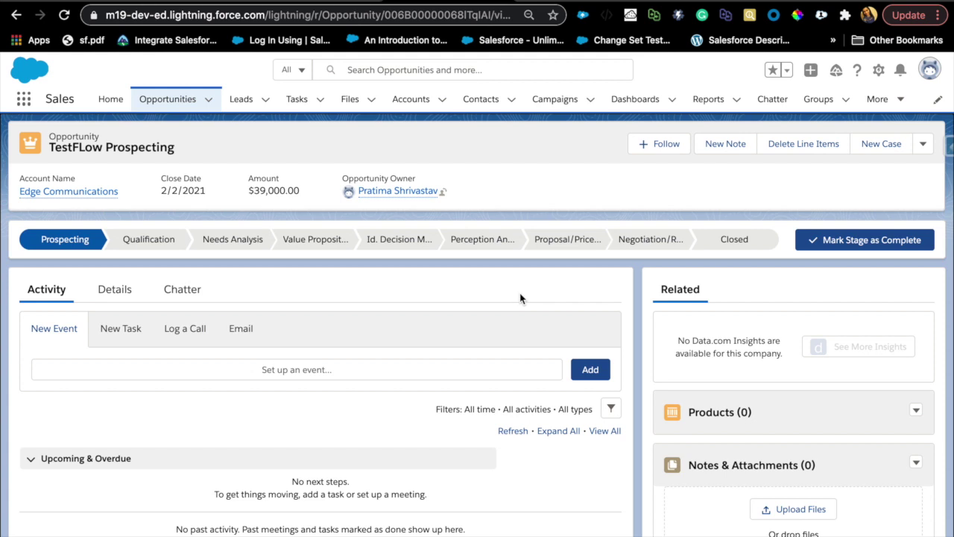
Run the Clone Opp action from the TestFLow Prospecting opportunity's extra actions menu
{"action": "left_click", "coordinate": [932, 142]}
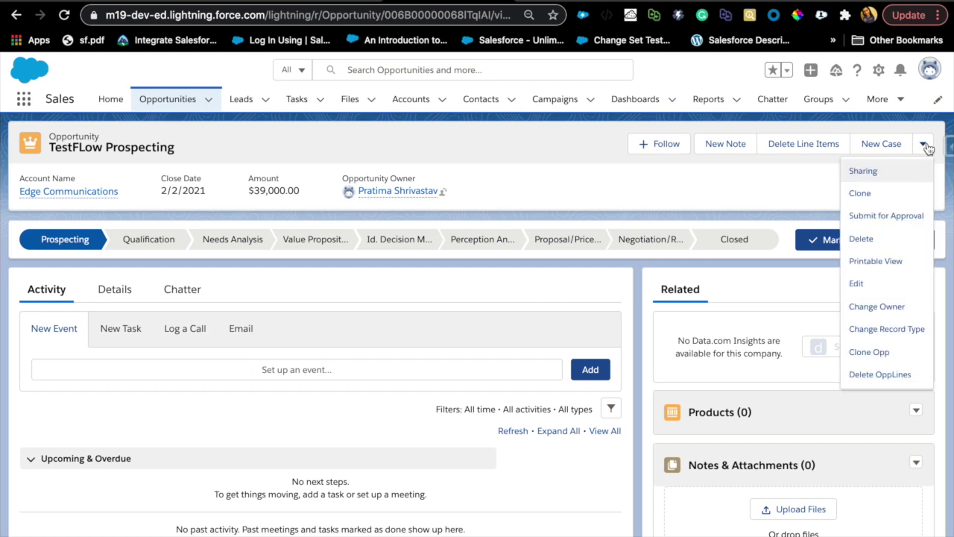
{"action": "left_click", "coordinate": [882, 352]}
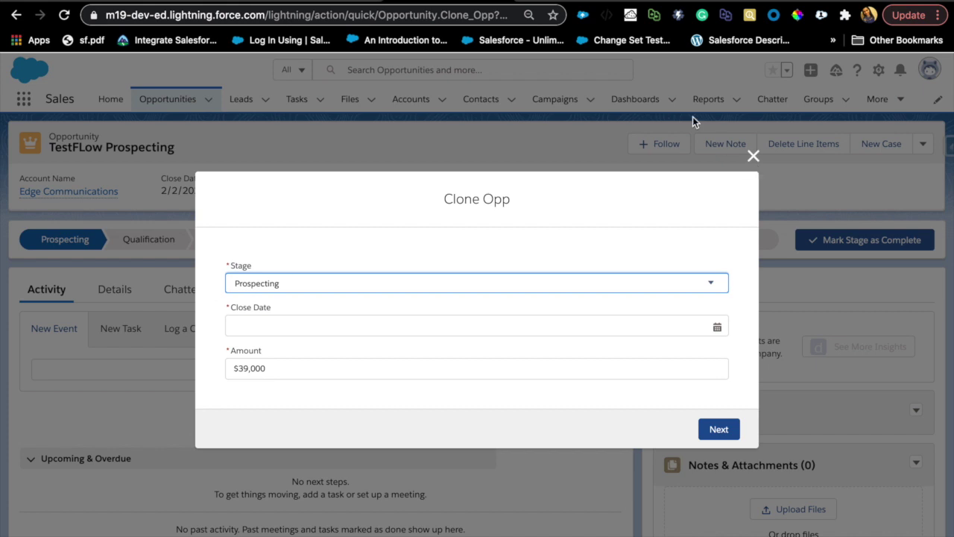
Switch to the Clone Opportunity - V3 flow in Flow Builder
{"action": "left_click", "coordinate": [560, 3]}
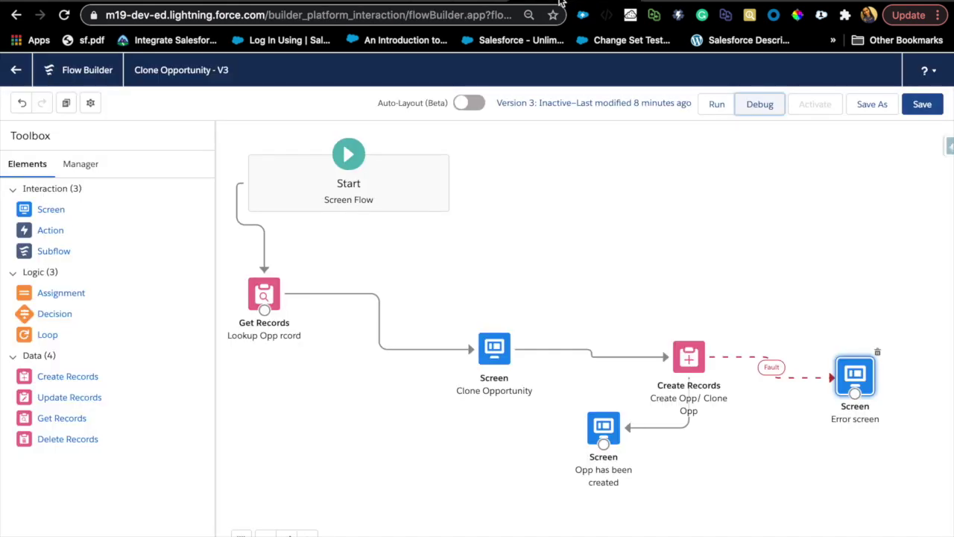
Enable the Clone Opportunity screen's standard footer with Pause and Previous removed, leaving only Finish
{"action": "left_click", "coordinate": [493, 363]}
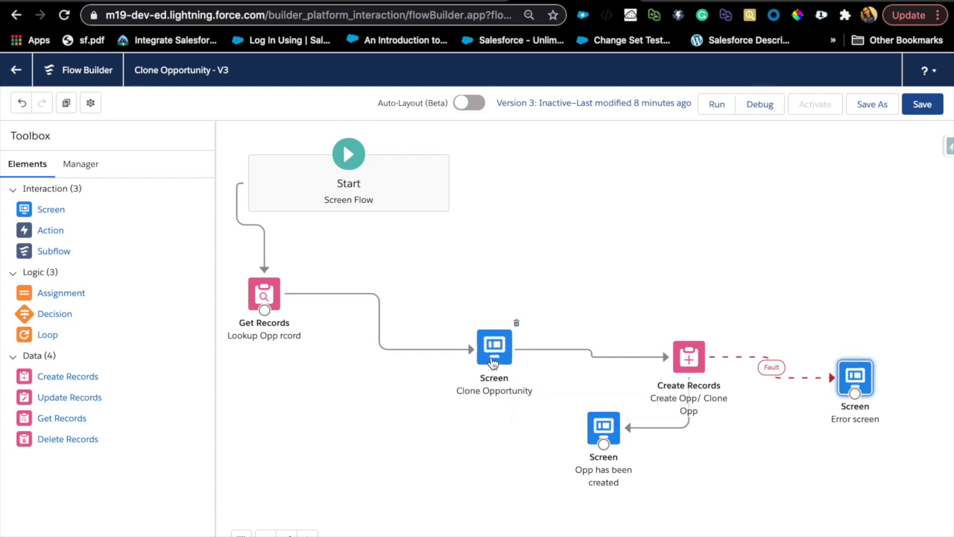
{"action": "double_click", "coordinate": [493, 363]}
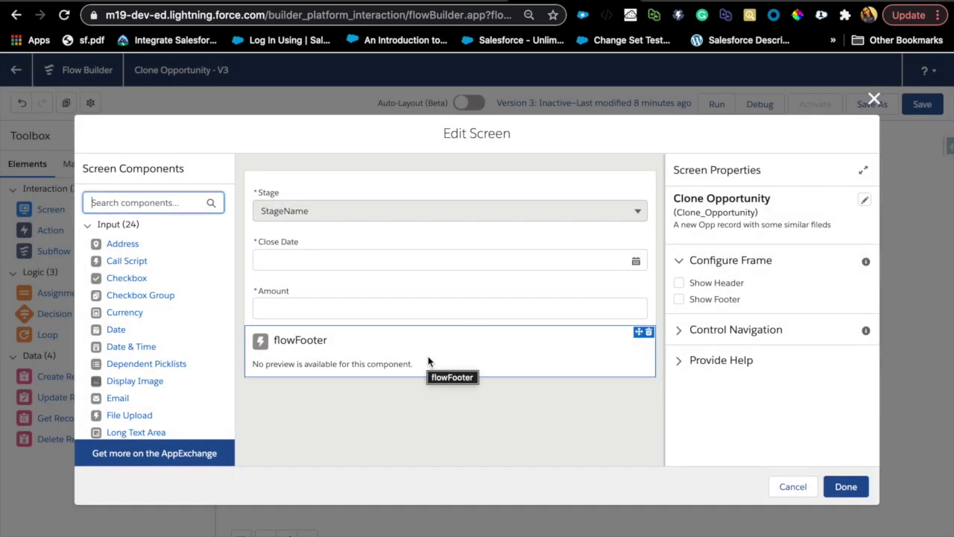
{"action": "left_click", "coordinate": [681, 331]}
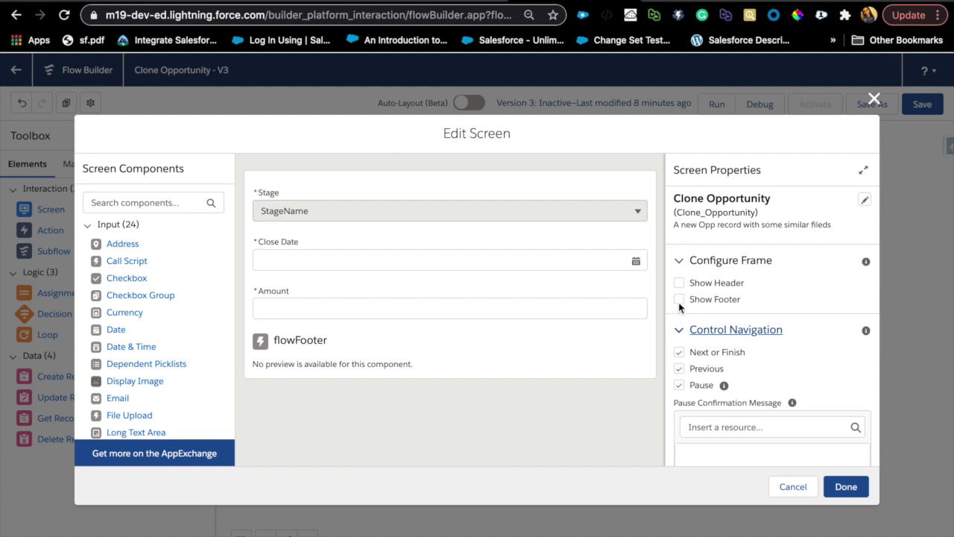
{"action": "left_click", "coordinate": [680, 300]}
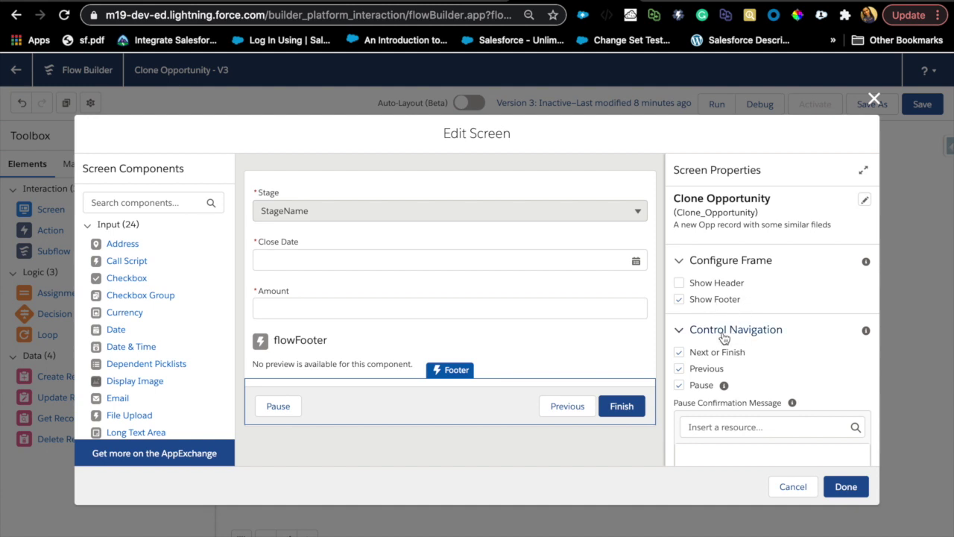
{"action": "left_click", "coordinate": [680, 385]}
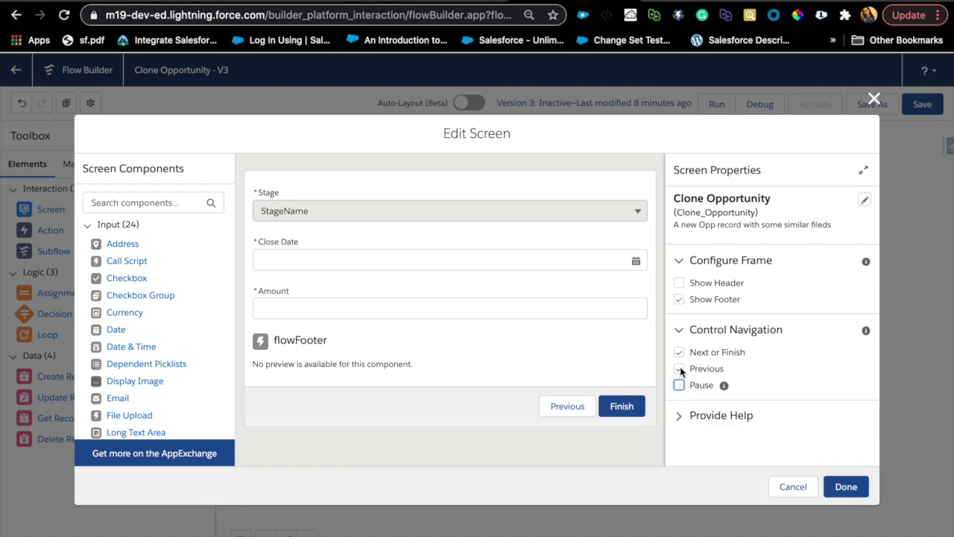
{"action": "left_click", "coordinate": [679, 370]}
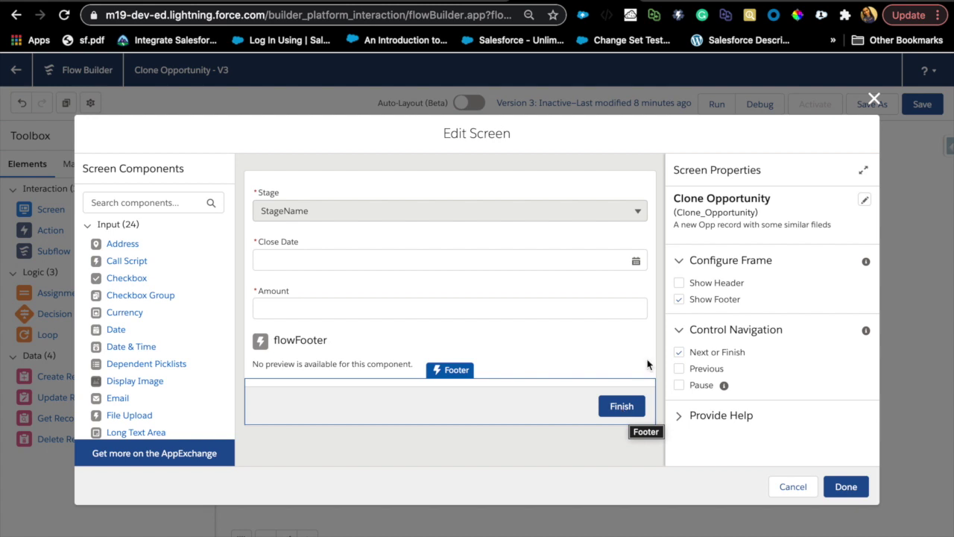
Filter screen components by 'flow' and show the flowFooter component's Done and Proceed label properties
{"action": "left_click", "coordinate": [578, 342]}
{"action": "left_click", "coordinate": [119, 196]}
{"action": "type", "text": "flow"}
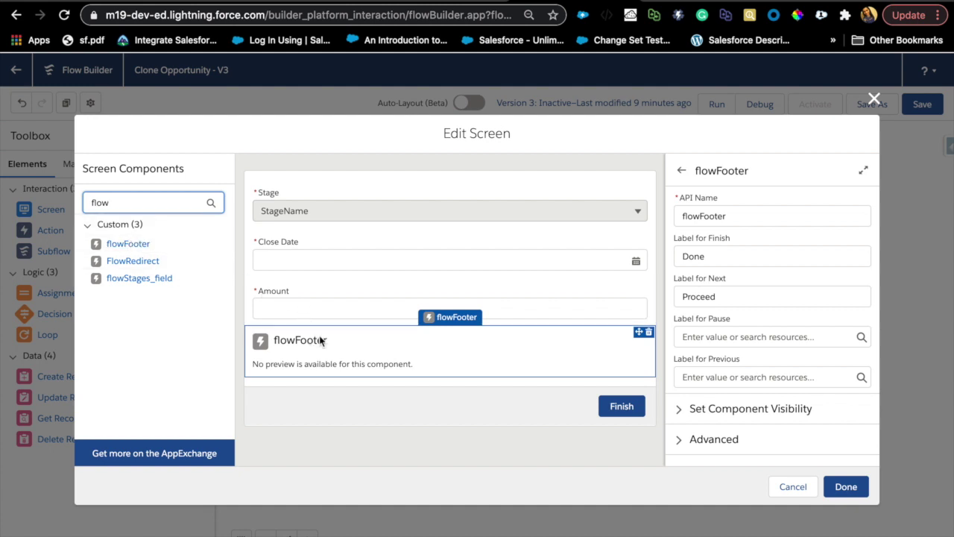
{"action": "left_click", "coordinate": [493, 408]}
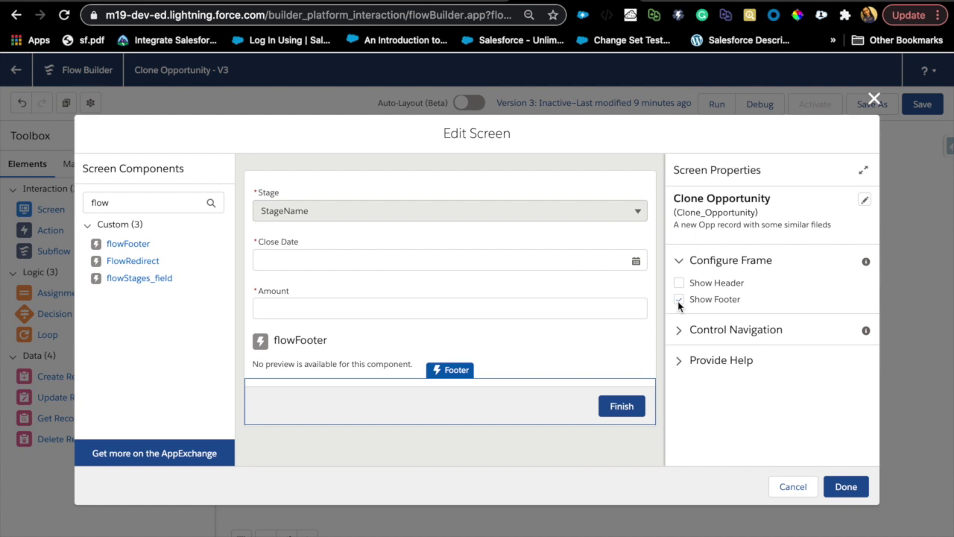
{"action": "left_click", "coordinate": [570, 358]}
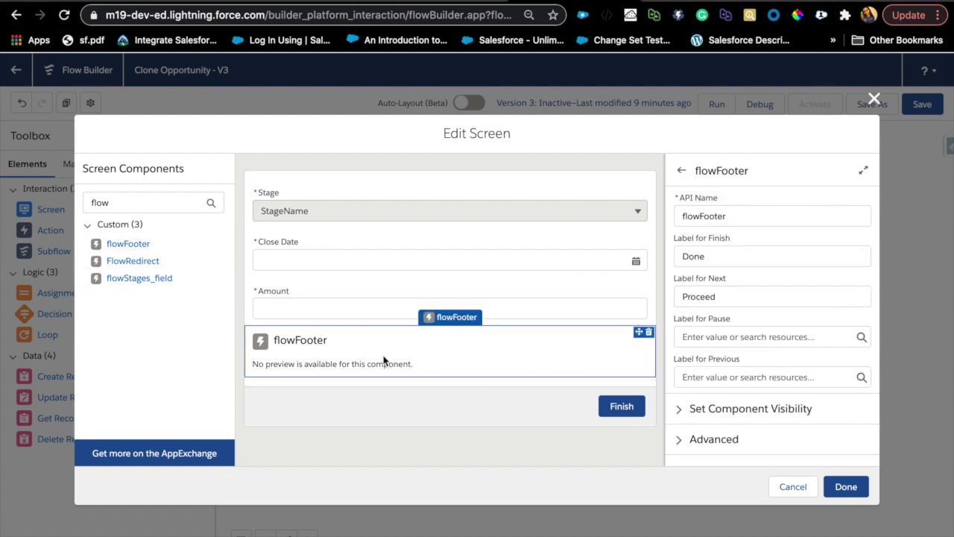
Change flowFooter's Label for Finish from Done to 'Complete' and apply the screen edits
{"action": "left_click", "coordinate": [748, 209]}
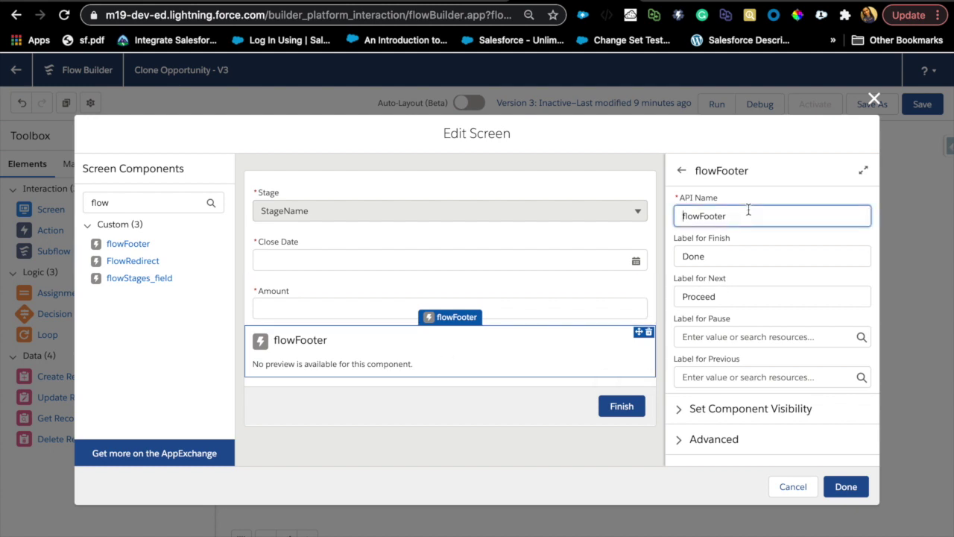
{"action": "left_click", "coordinate": [712, 257]}
{"action": "double_click", "coordinate": [705, 256]}
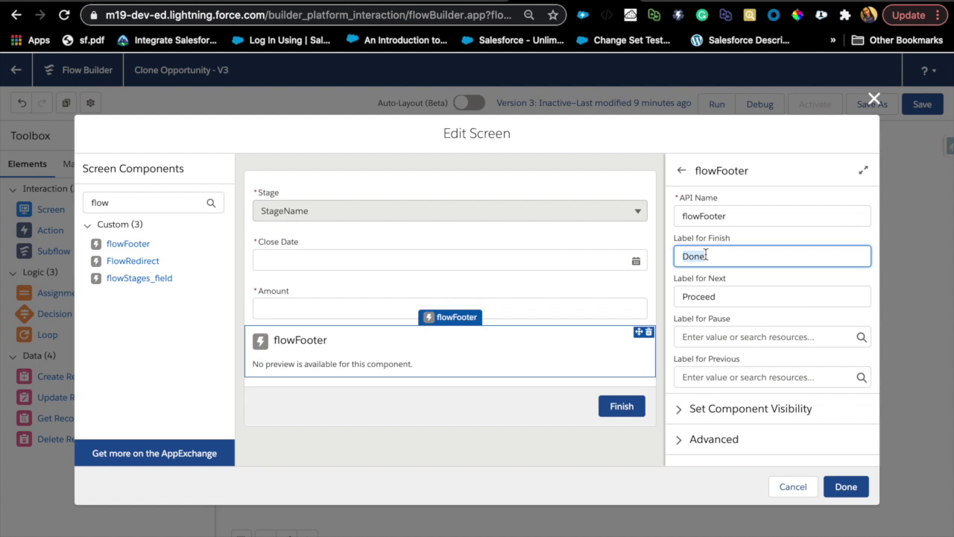
{"action": "type", "text": "Complete"}
{"action": "left_click", "coordinate": [700, 284]}
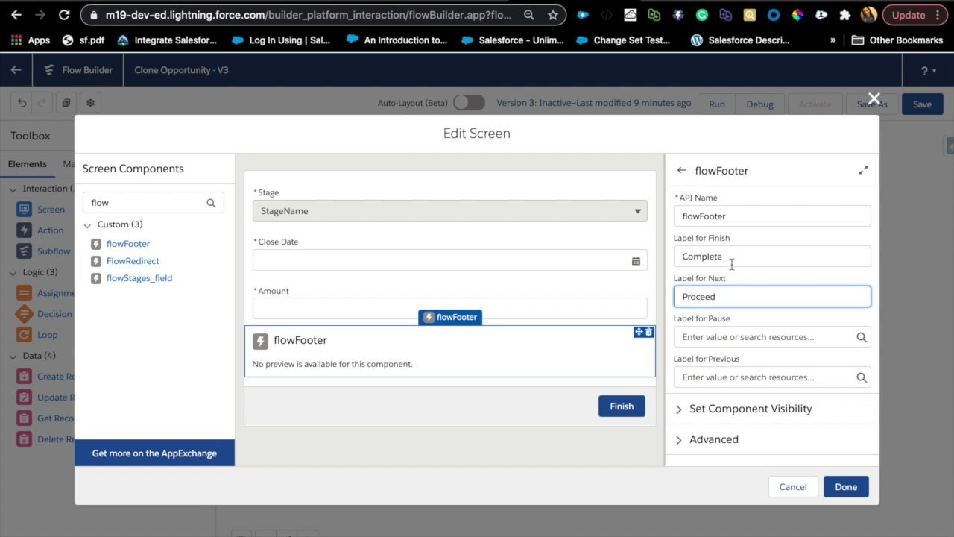
{"action": "left_click", "coordinate": [534, 416]}
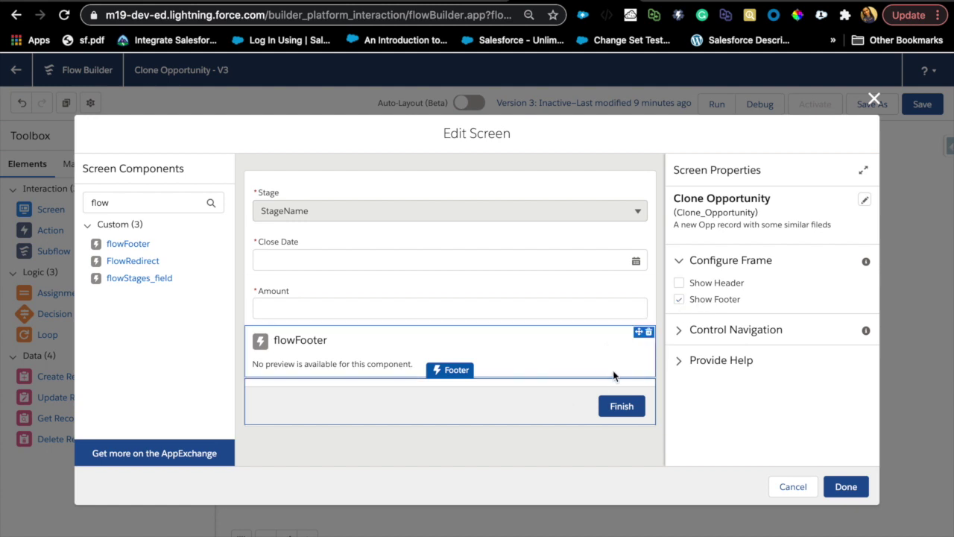
{"action": "left_click", "coordinate": [843, 486]}
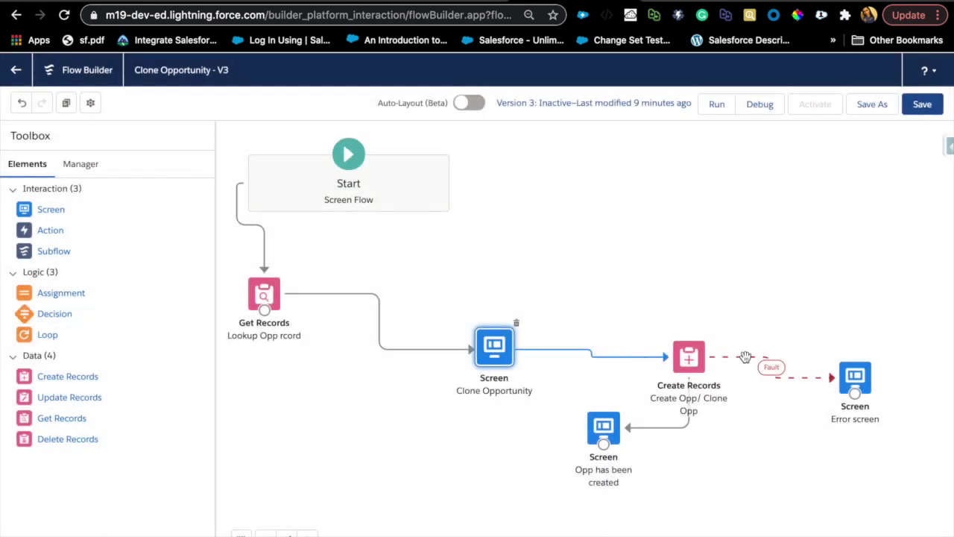
{"action": "left_click", "coordinate": [847, 380]}
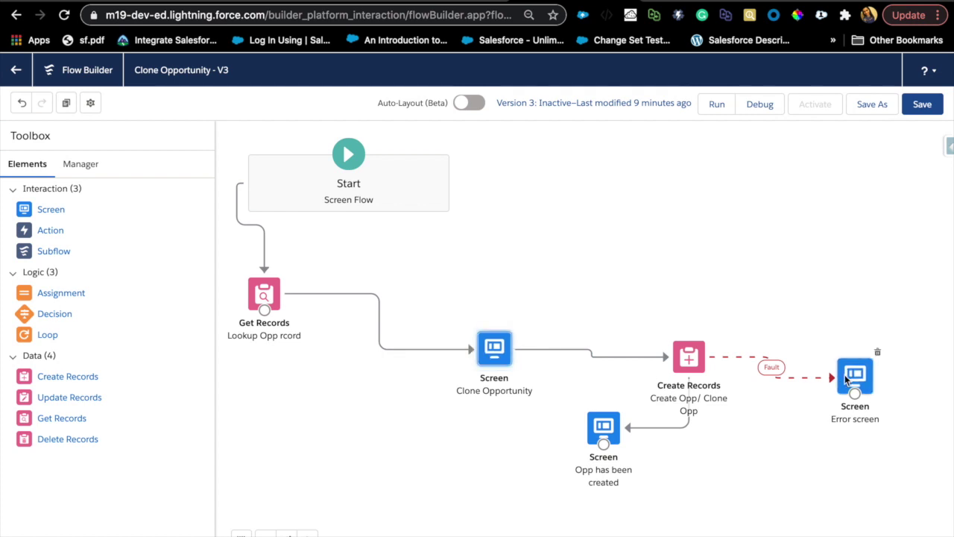
{"action": "double_click", "coordinate": [845, 374]}
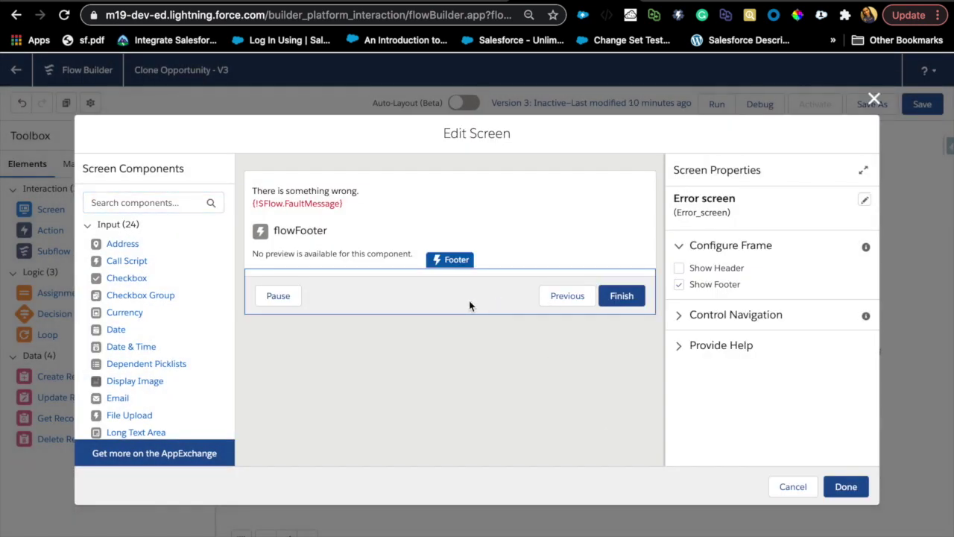
{"action": "left_click", "coordinate": [683, 315]}
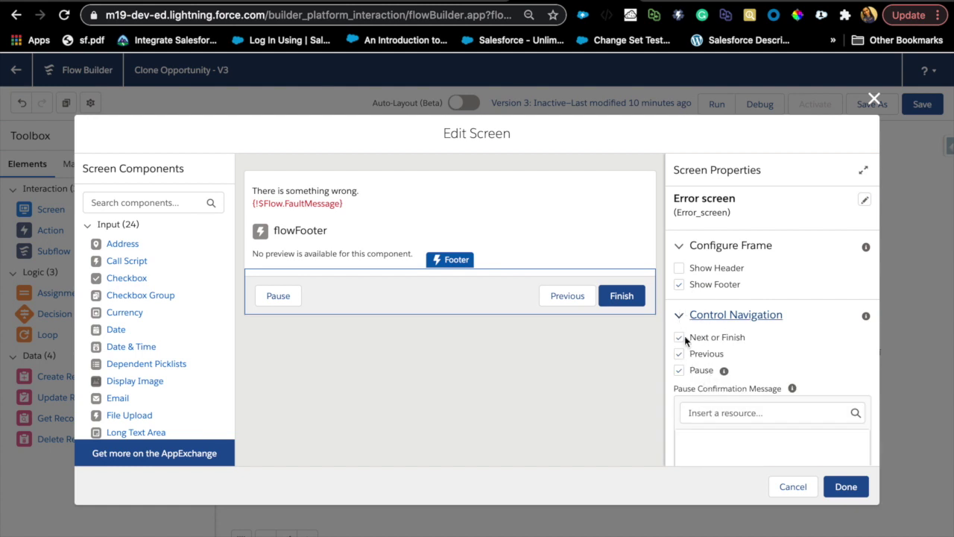
{"action": "left_click", "coordinate": [580, 239]}
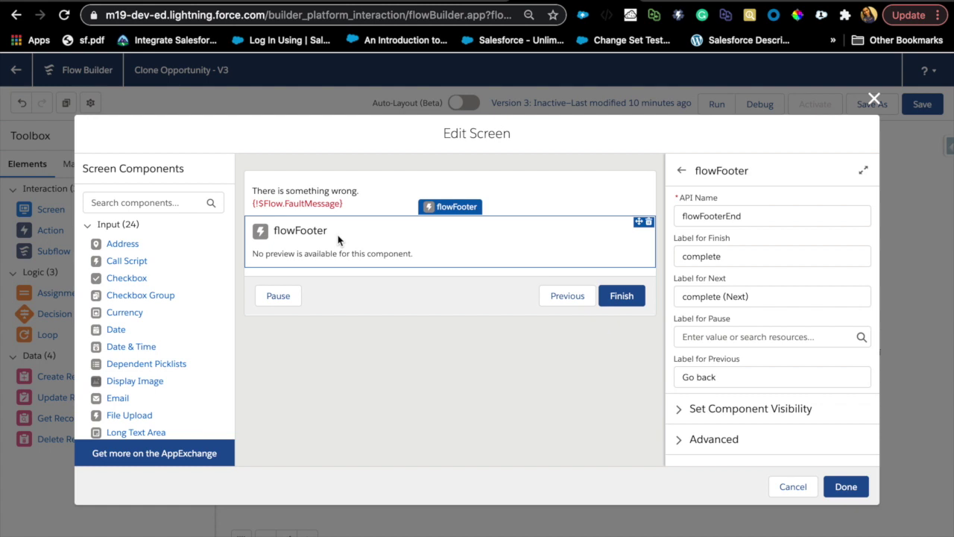
{"action": "left_click", "coordinate": [88, 226]}
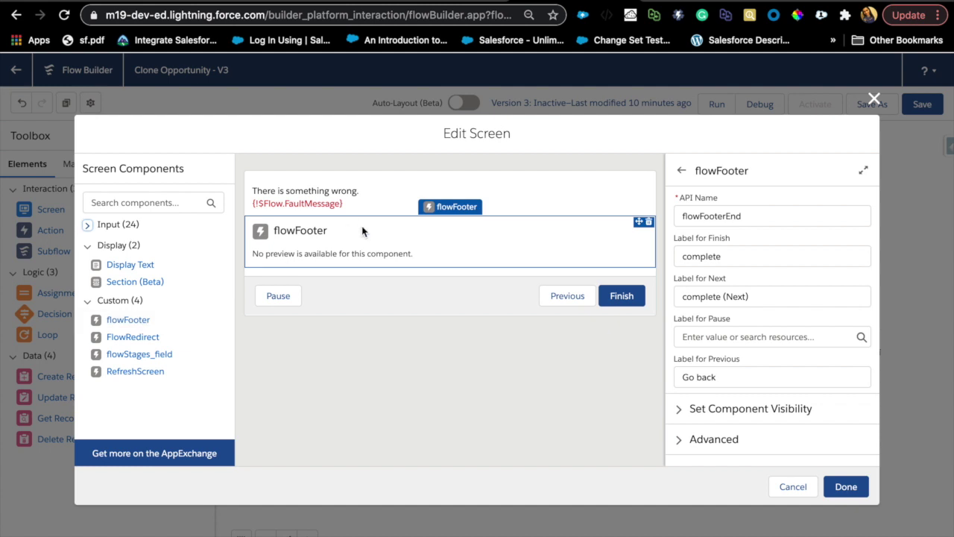
{"action": "left_click", "coordinate": [722, 257]}
{"action": "double_click", "coordinate": [722, 256]}
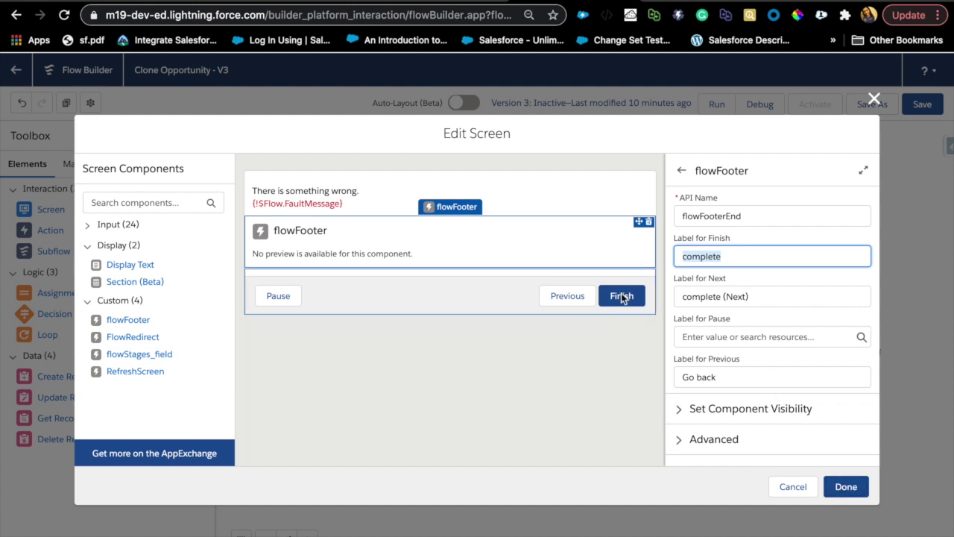
{"action": "left_click", "coordinate": [846, 488]}
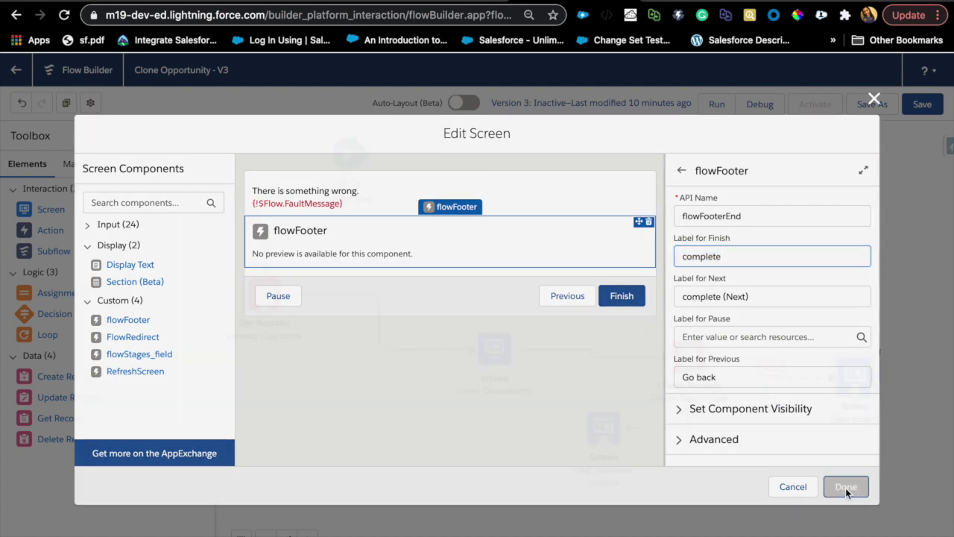
Save the Clone Opportunity - V3 flow and start a debug run
{"action": "left_click", "coordinate": [924, 108]}
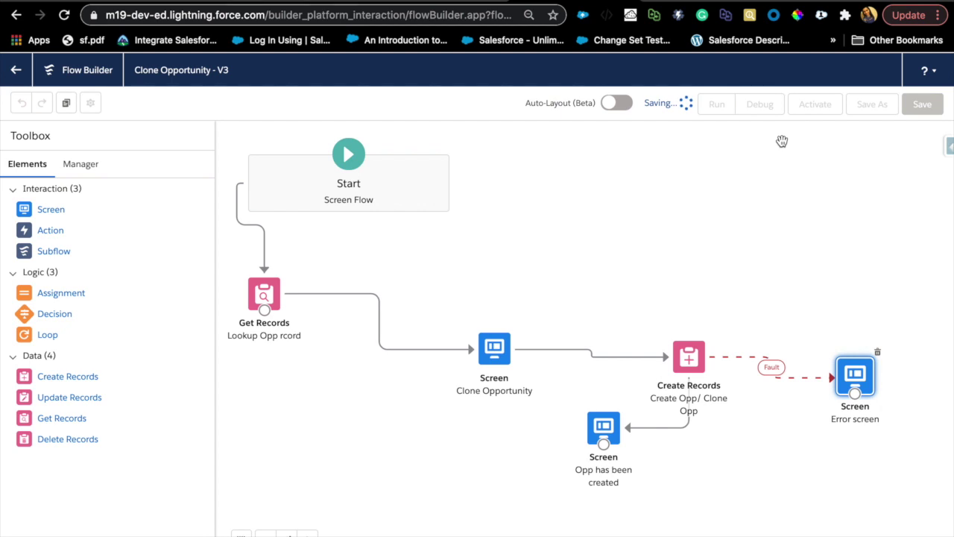
{"action": "left_click", "coordinate": [762, 104]}
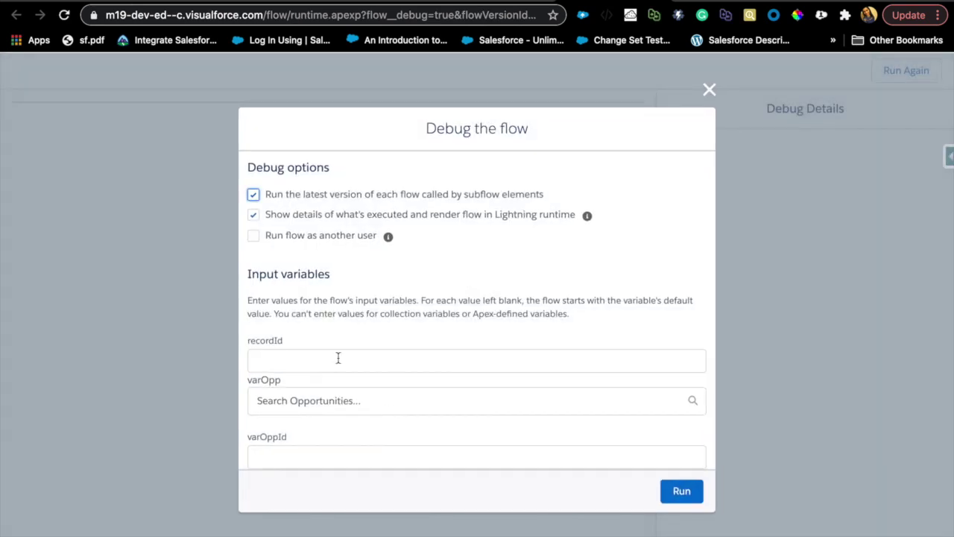
Fill recordId with the suggested opportunity record ID and run the debug
{"action": "left_click", "coordinate": [338, 359]}
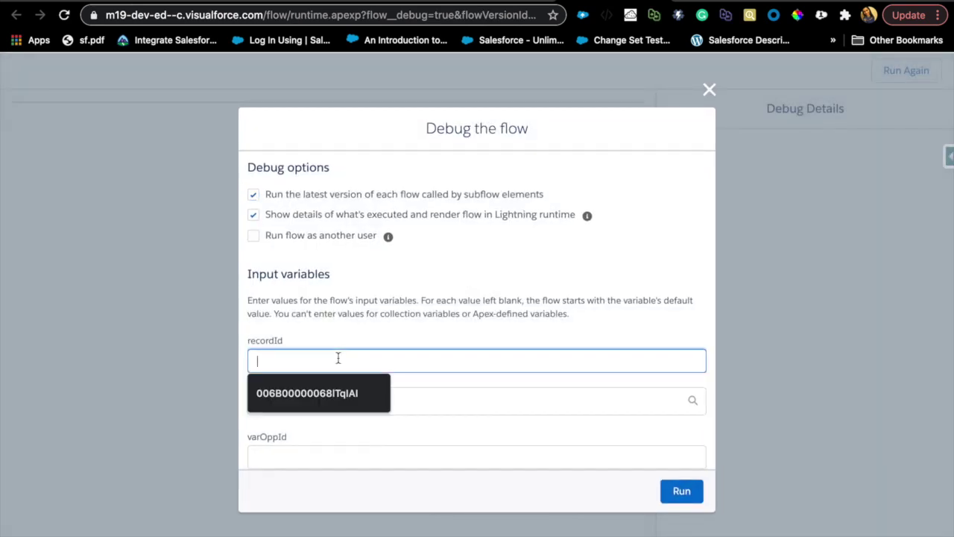
{"action": "key", "text": "Down"}
{"action": "key", "text": "Return"}
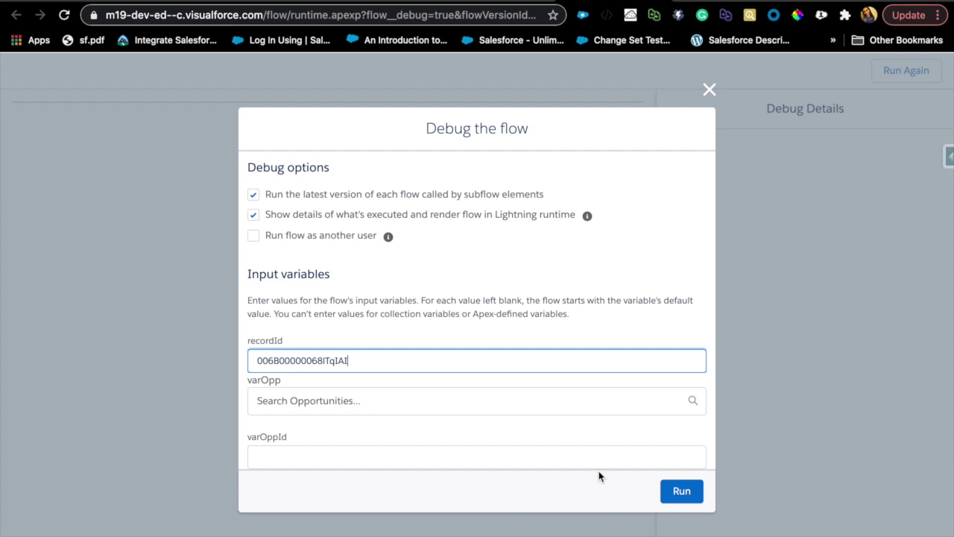
{"action": "left_click", "coordinate": [681, 491]}
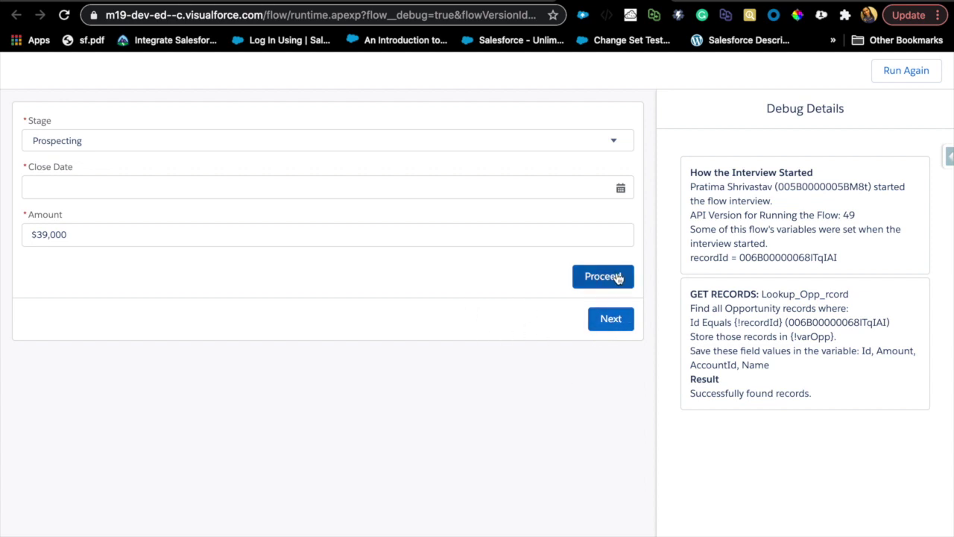
Set Close Date to Feb 28, 2021 and Amount to 100K, then submit with Proceed
{"action": "left_click", "coordinate": [169, 192]}
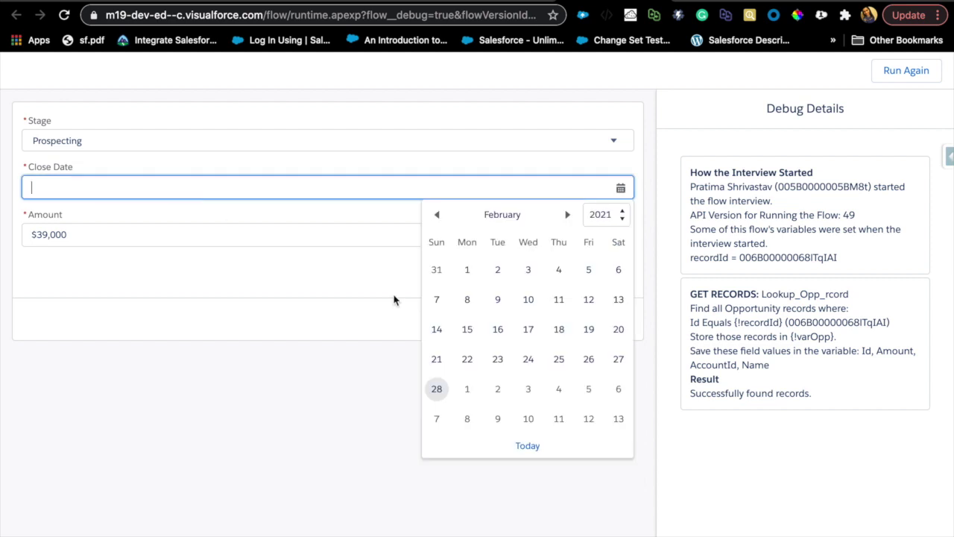
{"action": "left_click", "coordinate": [436, 390]}
{"action": "left_click", "coordinate": [261, 231]}
{"action": "double_click", "coordinate": [261, 229]}
{"action": "type", "text": "100"}
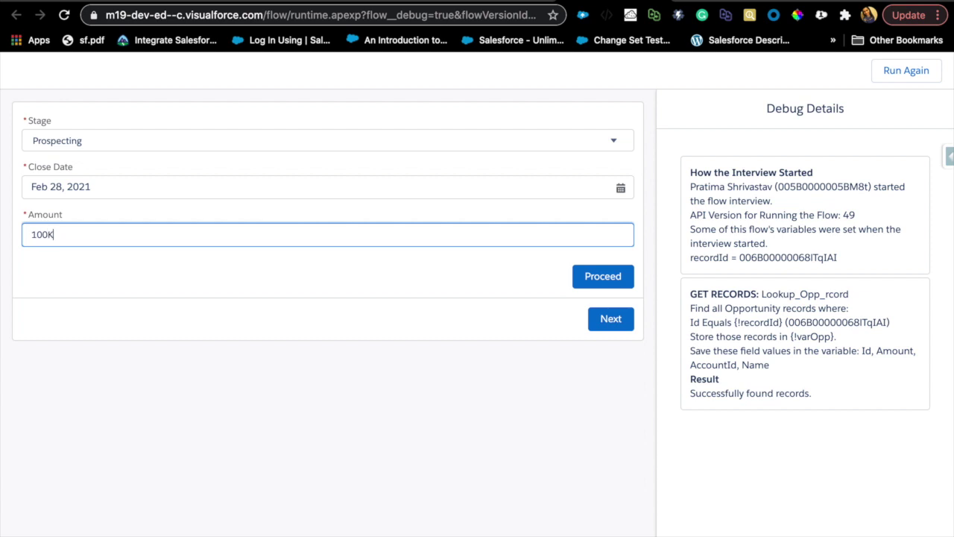
{"action": "type", "text": "K"}
{"action": "left_click", "coordinate": [275, 279]}
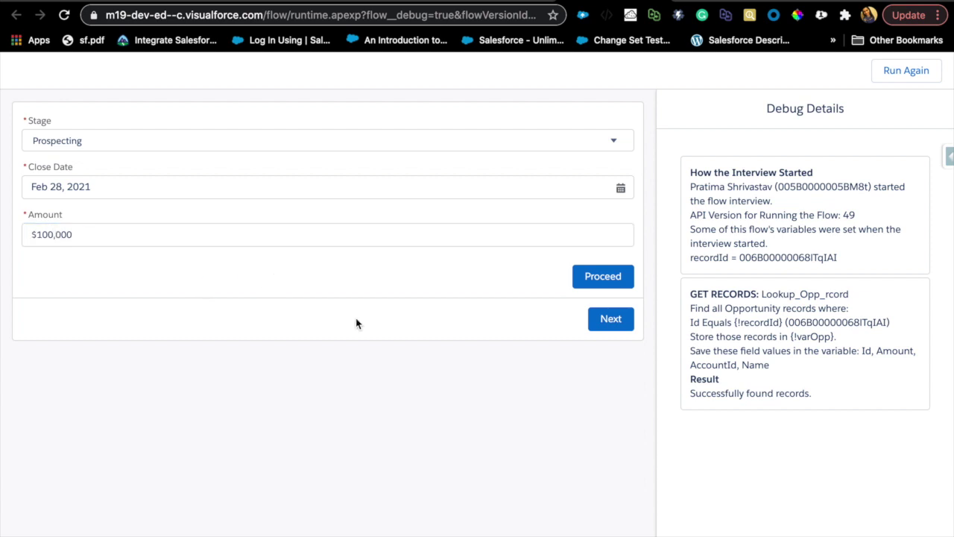
{"action": "left_click", "coordinate": [587, 281]}
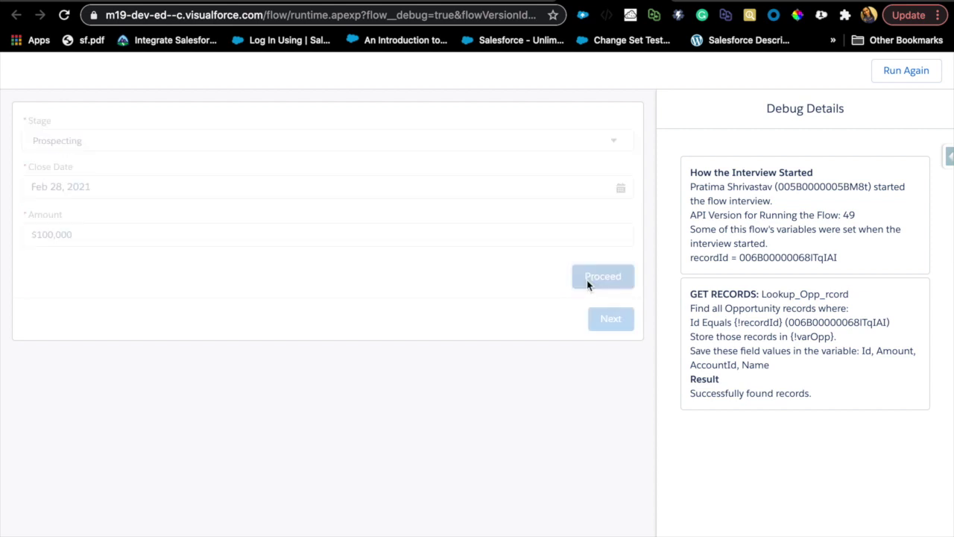